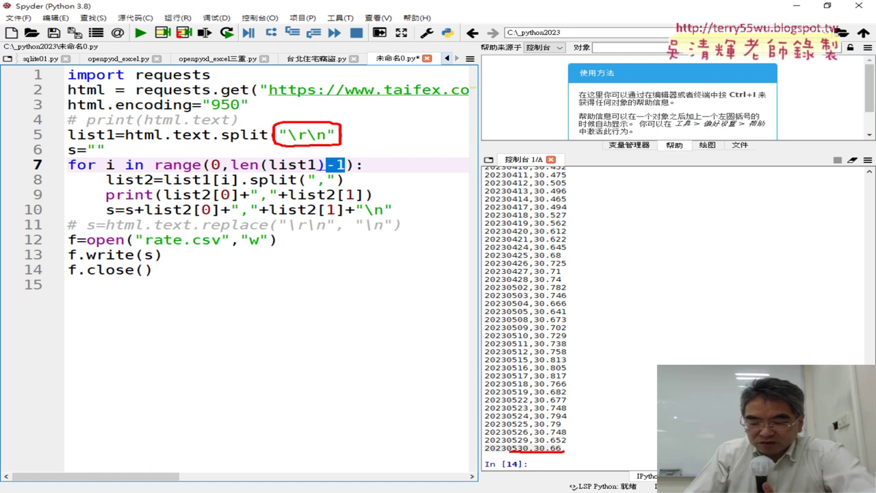
left_click_drag(655, 454, 655, 429)
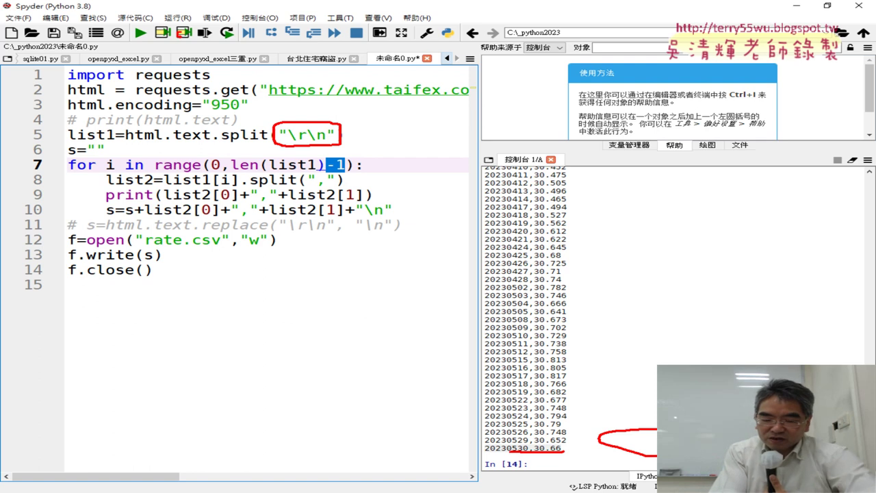
key("Escape")
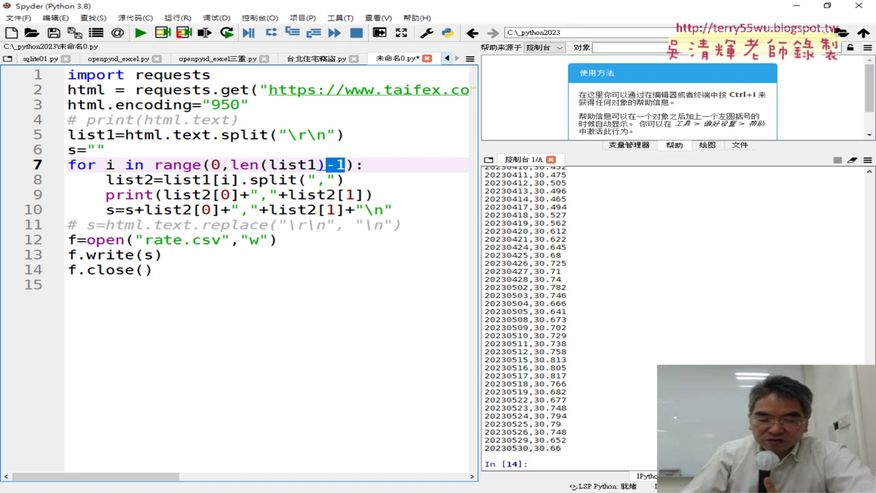
left_click(385, 228)
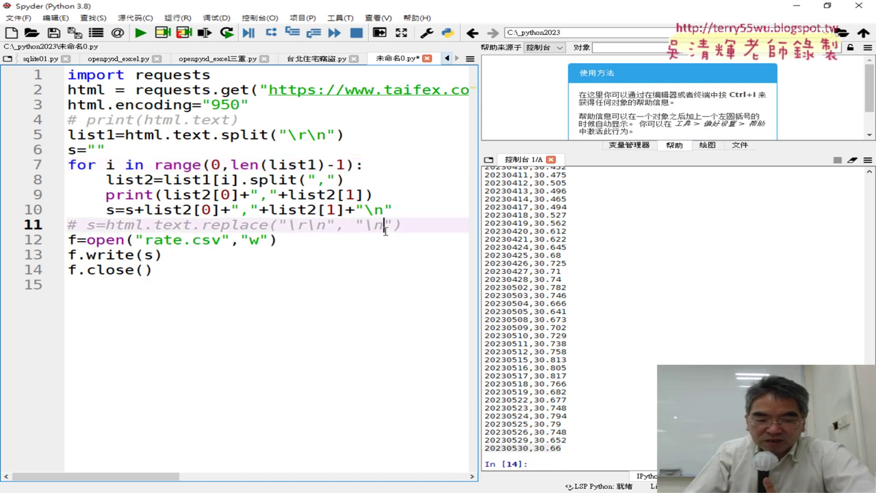
left_click_drag(562, 449, 479, 450)
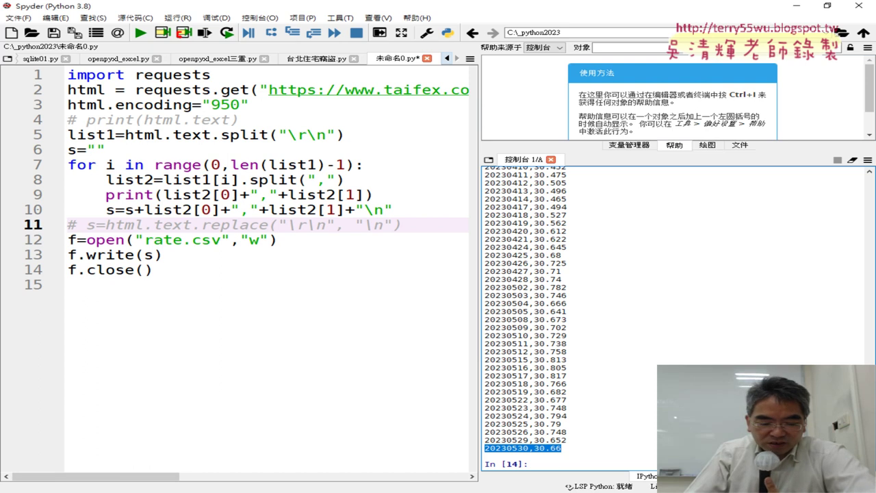
Step: Switch to rate.csv in Excel and auto-fit the widths of columns A and B to their contents
mouse_move(225, 490)
left_click(229, 462)
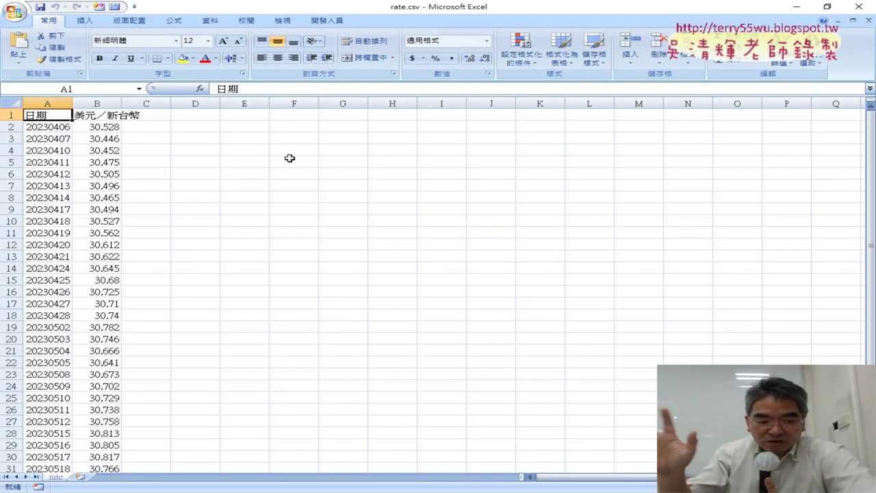
double_click(72, 103)
double_click(123, 103)
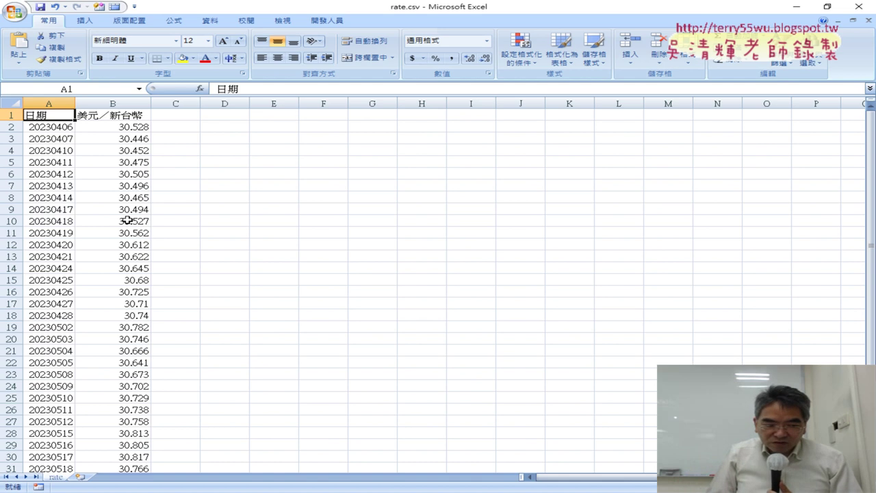
Step: Insert a basic 2-D line chart from the date and exchange-rate data in A1:B39
key("shift+Right")
key("ctrl+shift+Down")
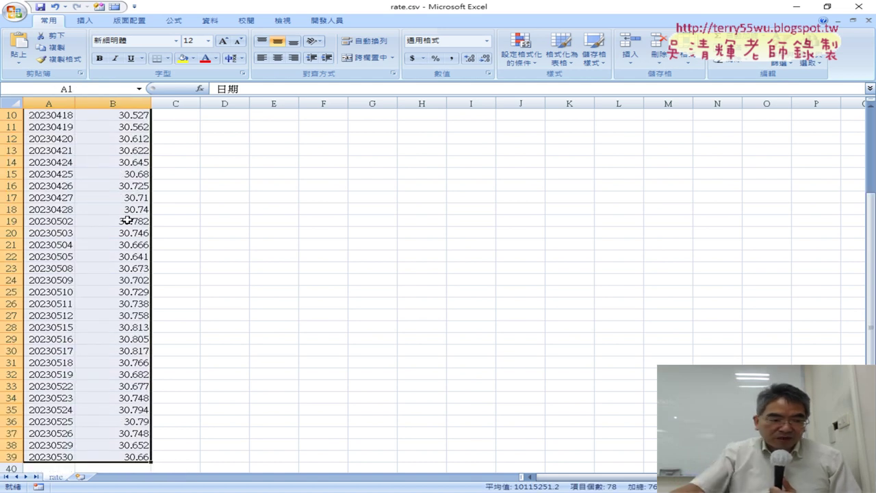
left_click(84, 21)
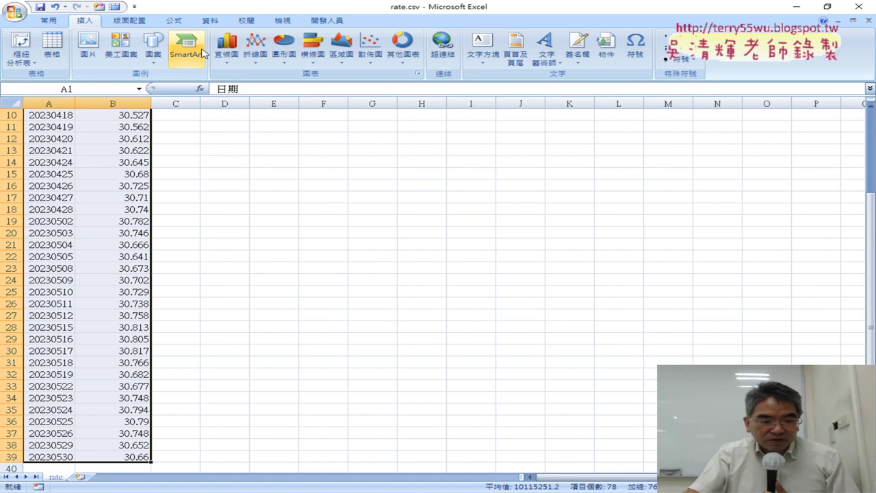
left_click(255, 63)
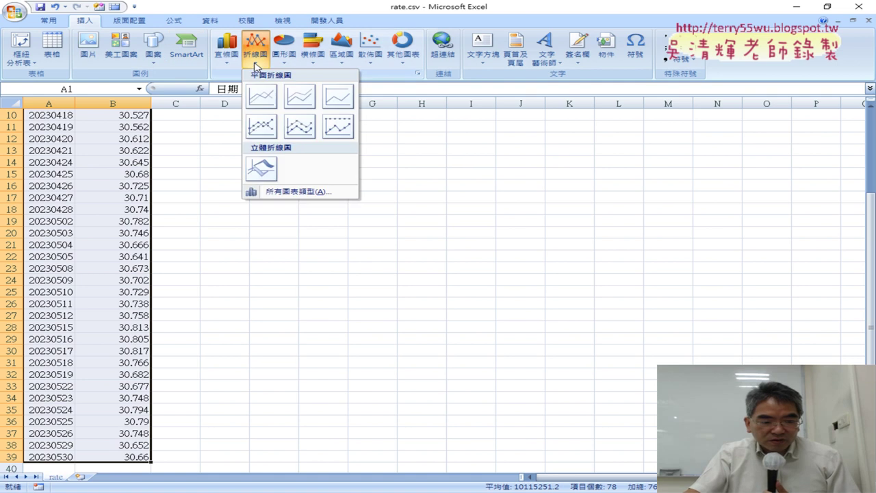
left_click(261, 100)
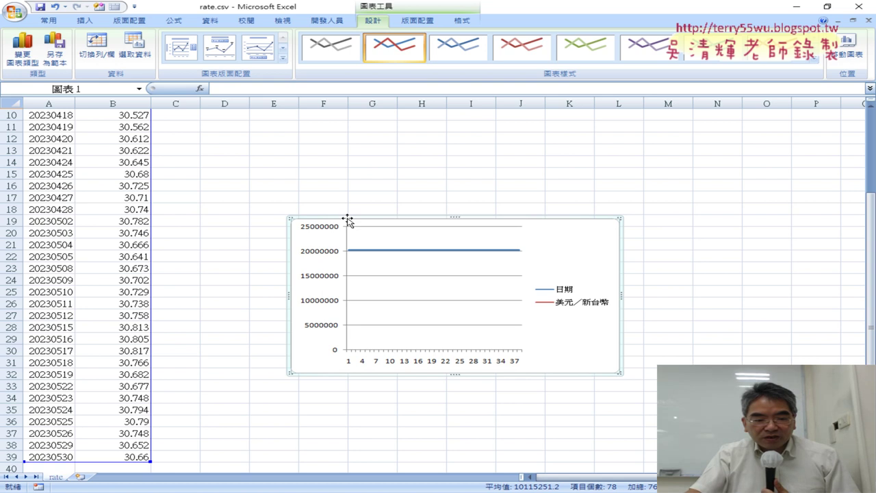
Step: Move the line chart next to the start of the data, with its upper-left corner near cell D2
left_click_drag(342, 217, 241, 113)
scroll(463, 172, "up", 2)
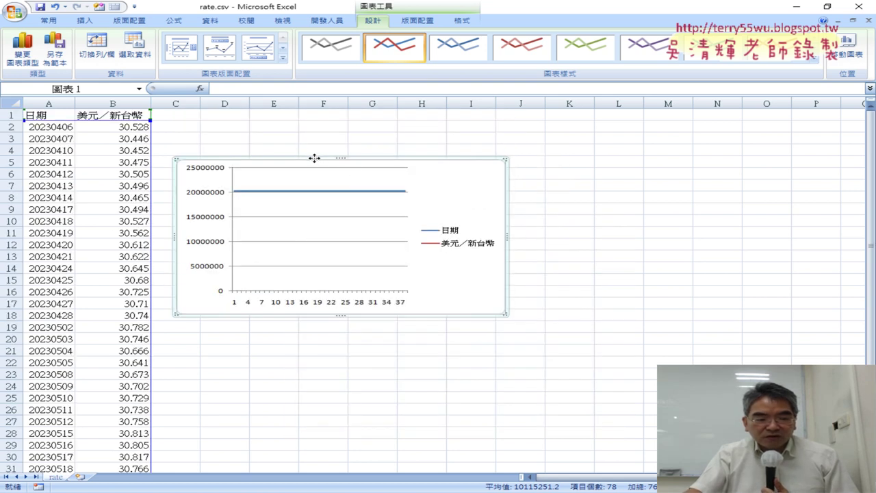
left_click_drag(313, 158, 343, 124)
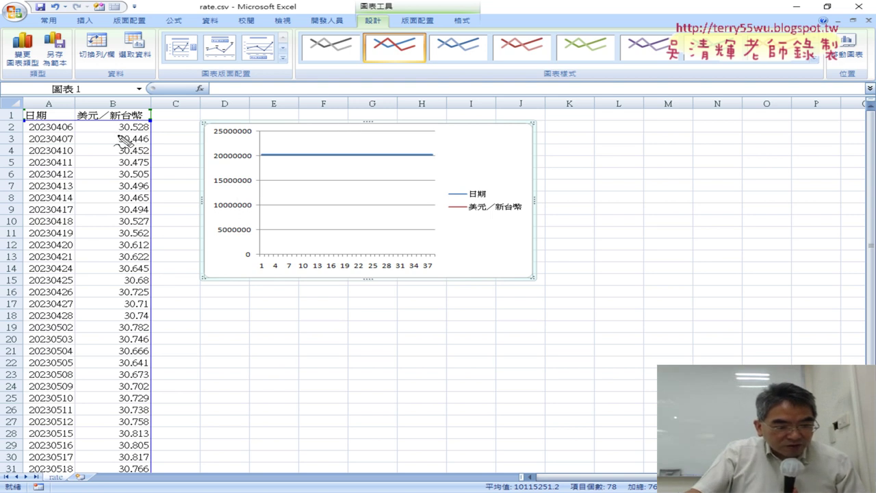
left_click_drag(121, 135, 143, 137)
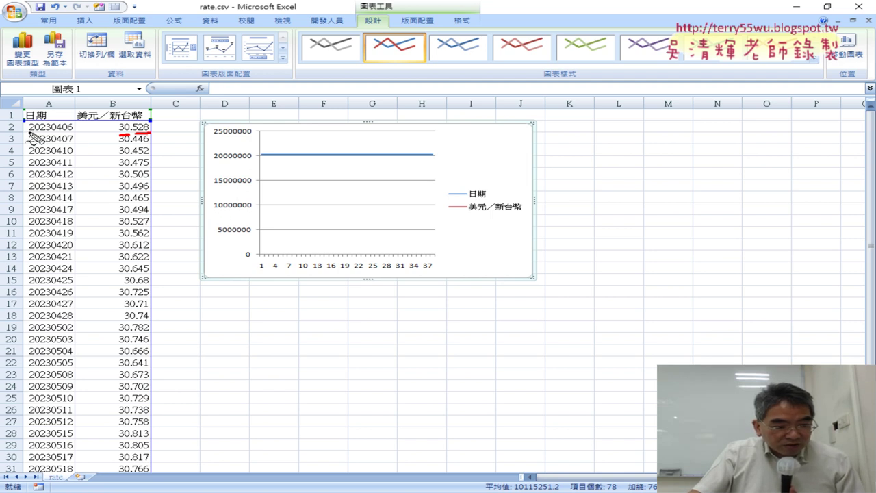
left_click_drag(28, 131, 72, 130)
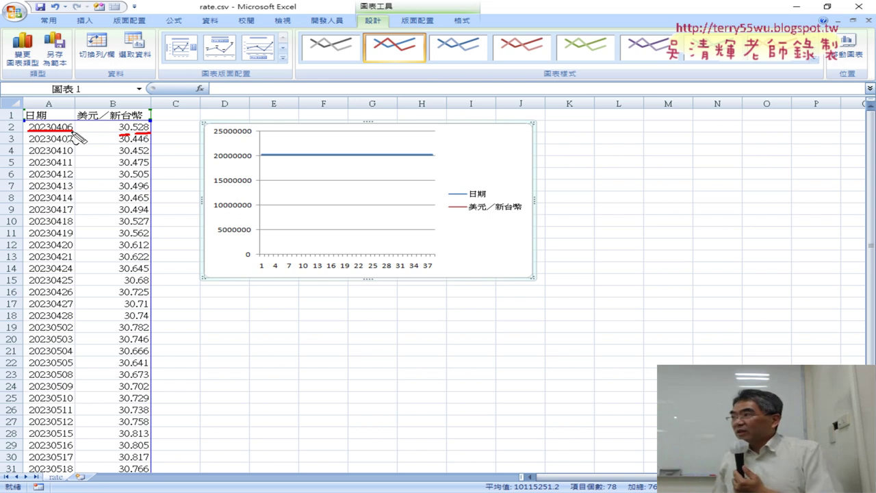
key("Escape")
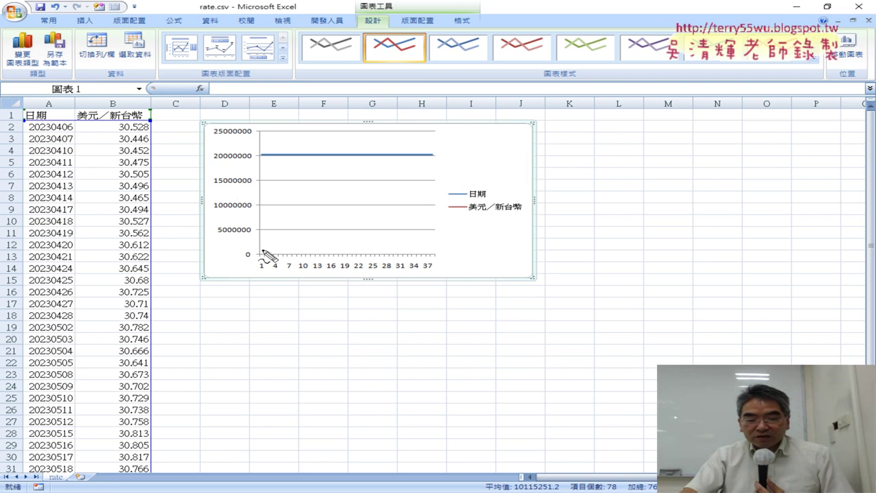
mouse_move(258, 167)
left_mouse_down()
mouse_move(254, 254)
mouse_move(488, 257)
left_mouse_up()
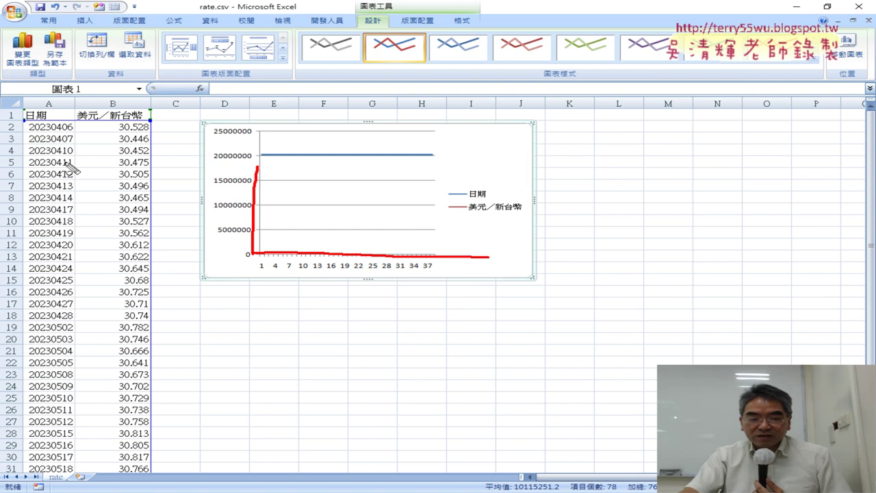
mouse_move(58, 190)
left_mouse_down()
mouse_move(161, 246)
mouse_move(240, 252)
mouse_move(218, 260)
left_mouse_up()
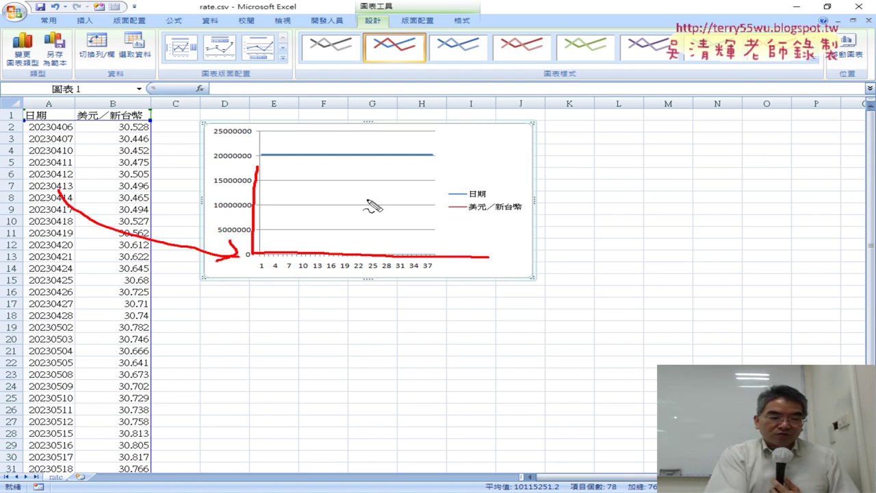
key("Escape")
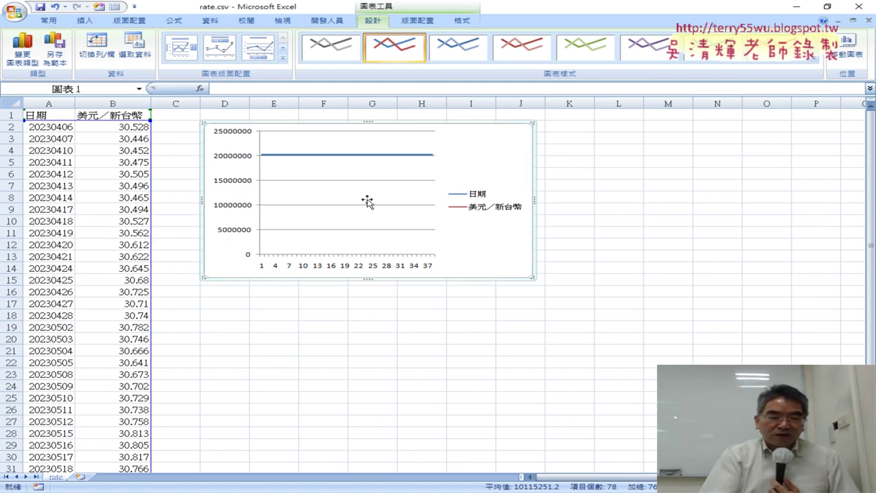
Step: Edit the date in cell A2 to 2023/04/06 by adding slashes between year, month and day
left_click(41, 126)
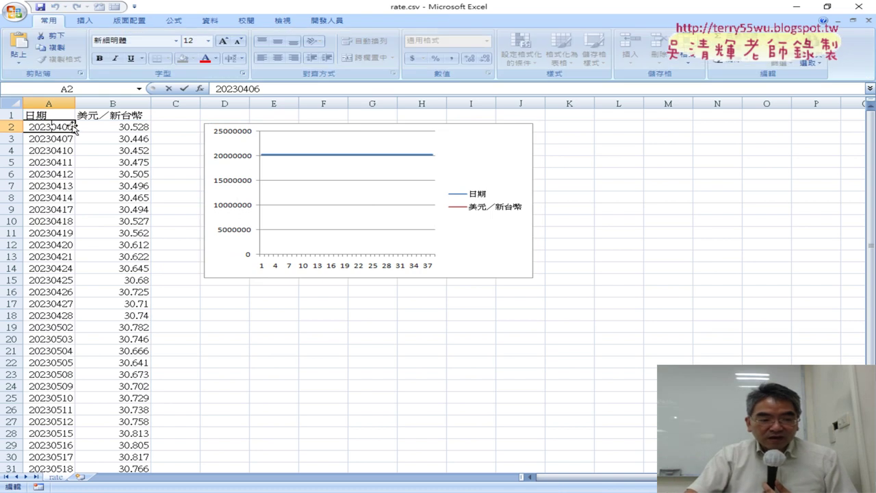
type("/04")
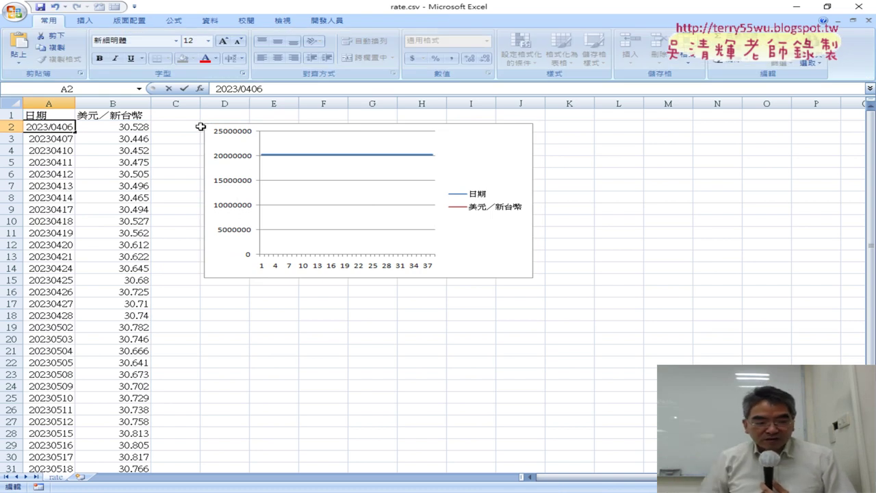
type("/")
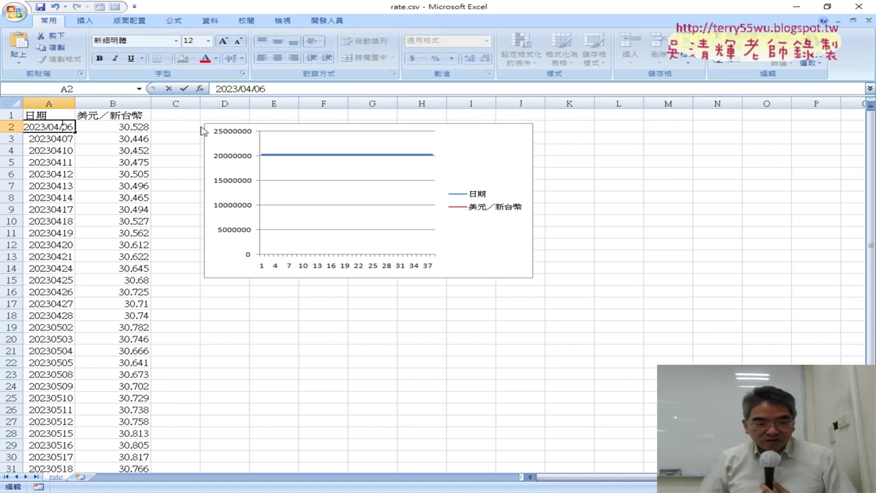
key("Return")
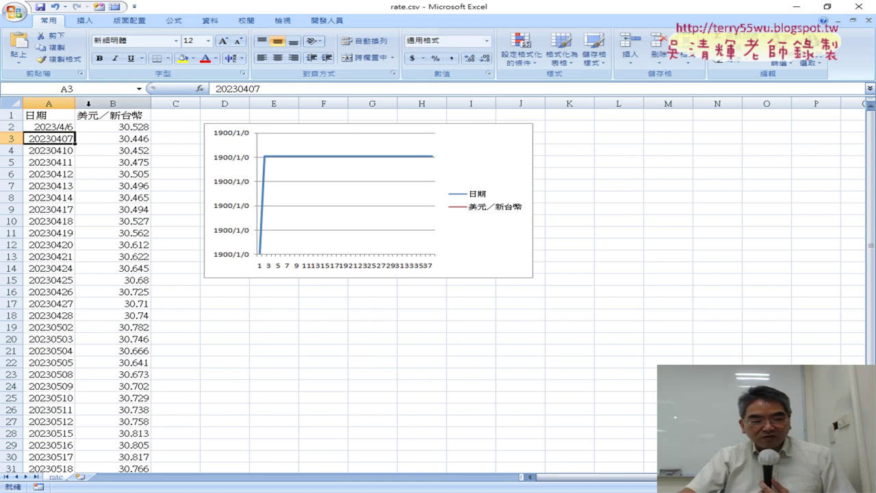
Step: Widen column A slightly and edit the date in cell A3 to 2023/04/07
left_click_drag(76, 103, 93, 102)
double_click(73, 139)
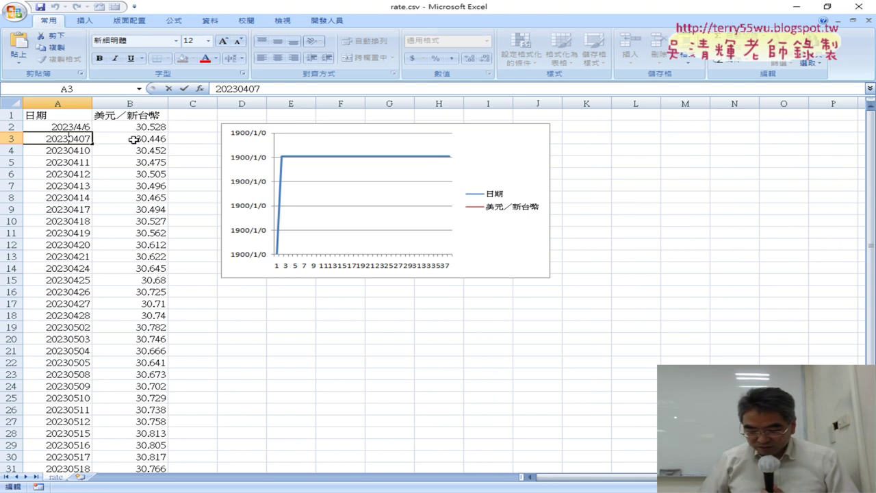
type("/04")
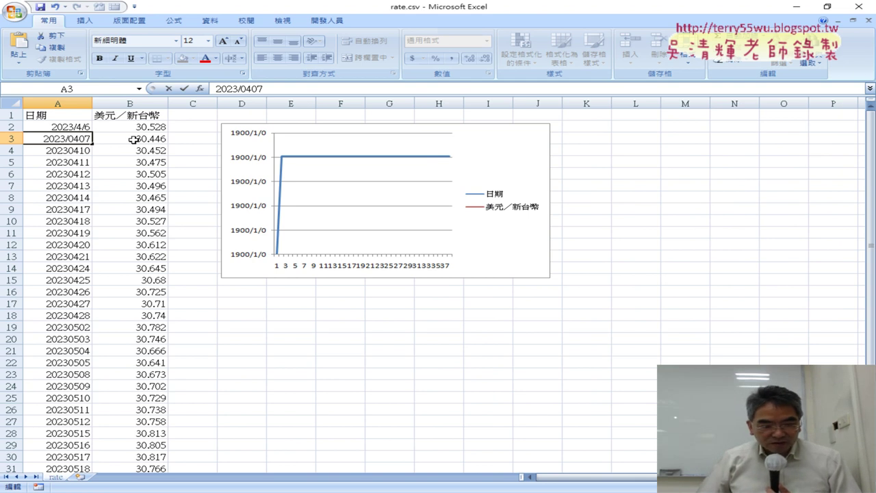
type("/")
key("Return")
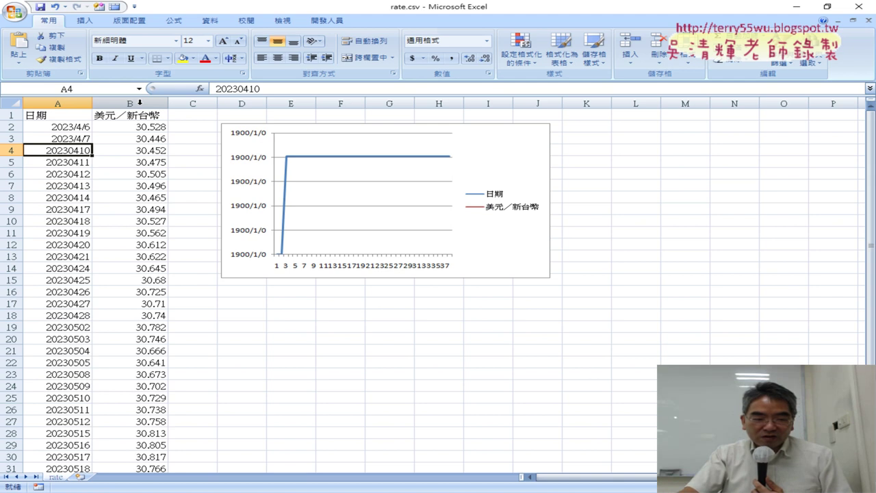
Step: Insert an empty column between the date column and the 美元／新台幣 column
left_click(139, 105)
right_click(137, 132)
key("Escape")
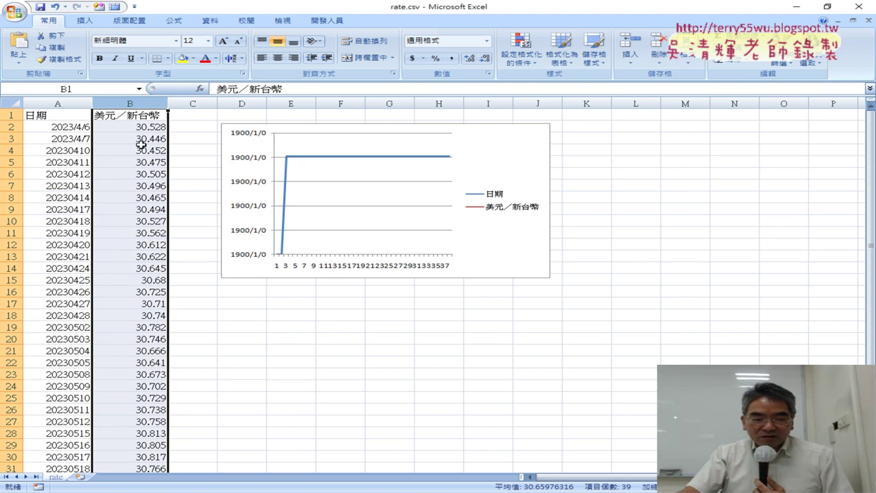
right_click(125, 99)
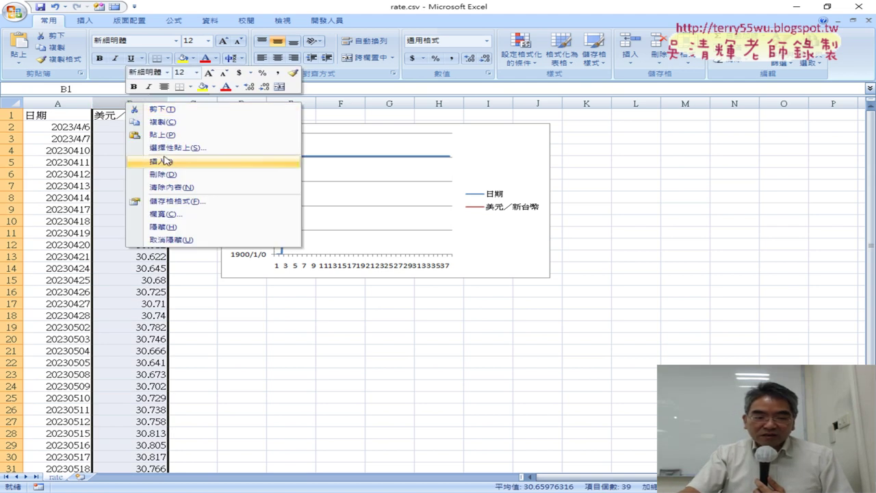
left_click(161, 160)
Step: Insert the LEFT function from the 文字 (text) category into cell B2
left_click(129, 128)
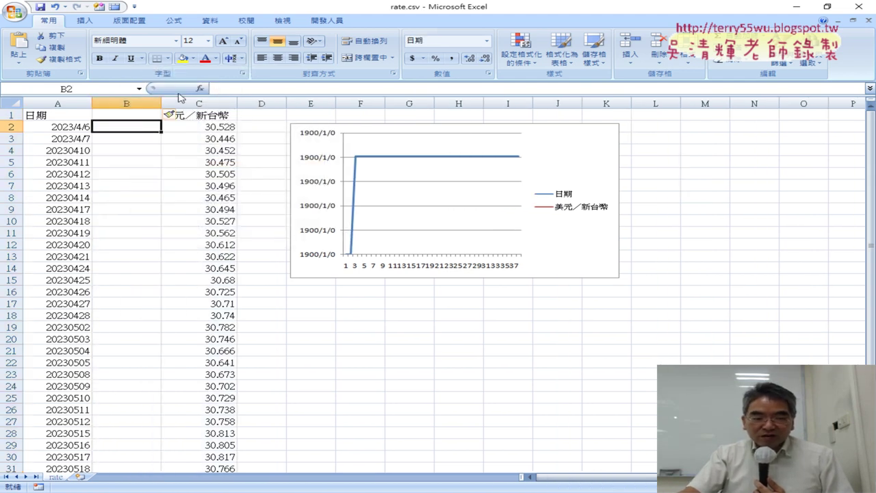
left_click(199, 88)
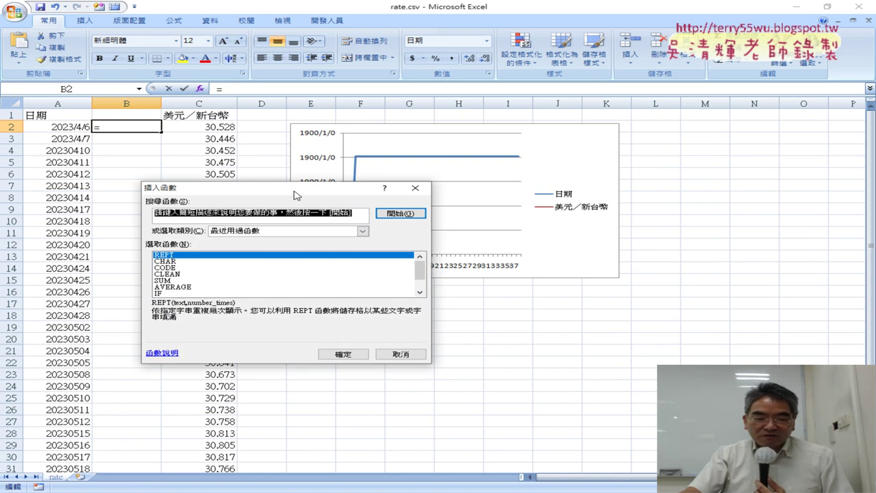
left_click_drag(295, 195, 385, 96)
left_click(453, 132)
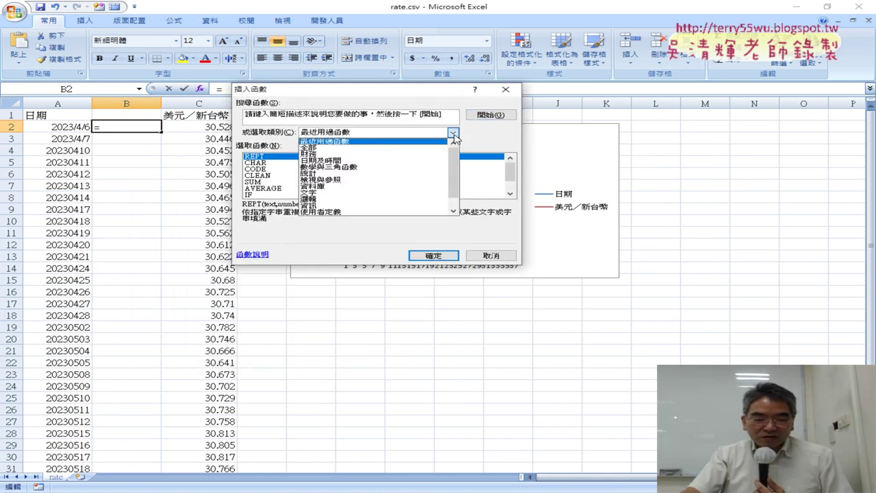
left_click(392, 193)
left_click(511, 176)
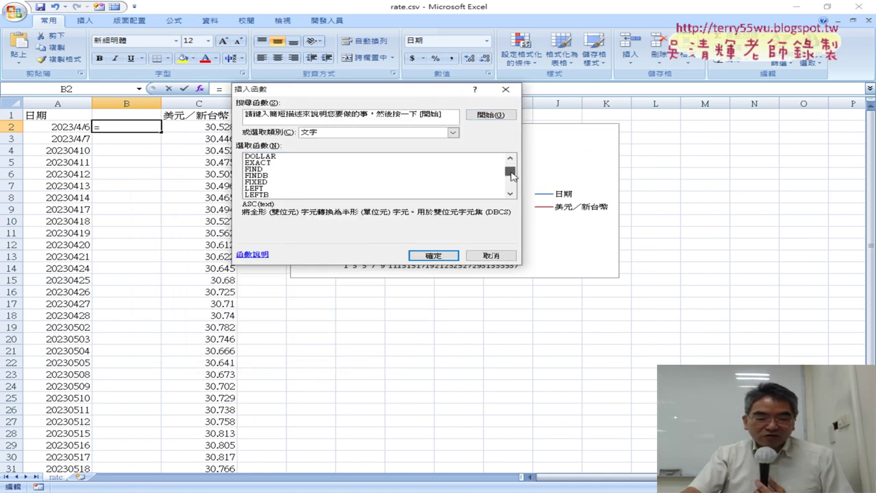
left_click_drag(511, 176, 511, 176)
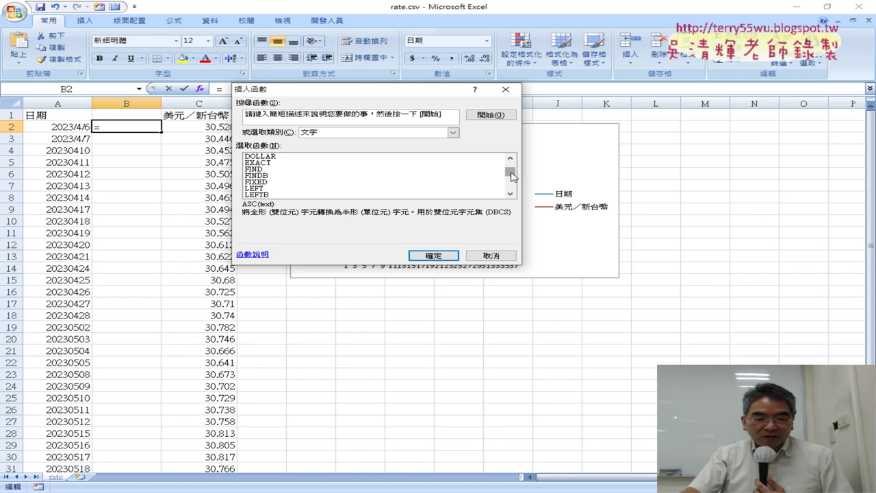
double_click(270, 189)
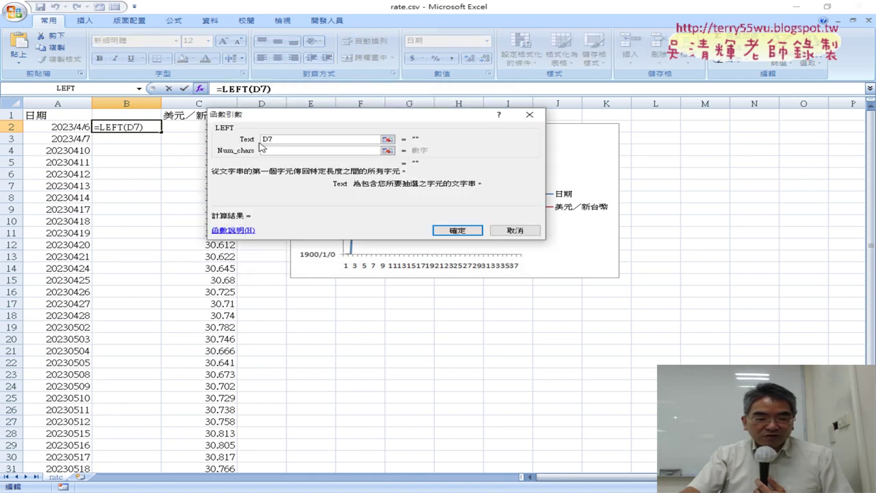
Step: Enter D7+A2 as the LEFT function's text and 4 as its number of characters for cell B2
type("+a2")
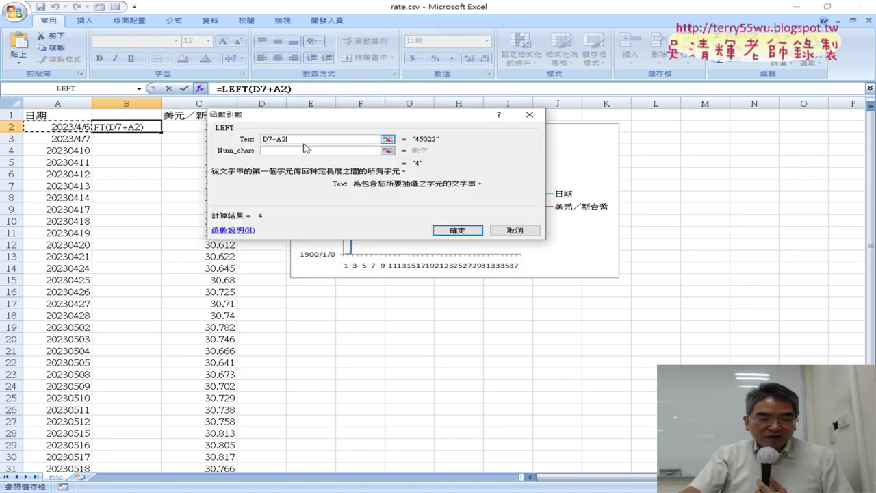
left_click(305, 150)
type("4")
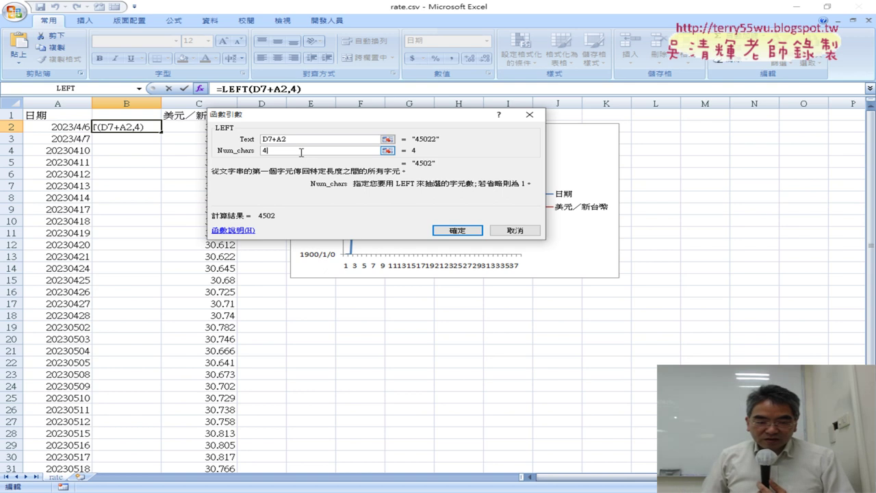
left_click(463, 231)
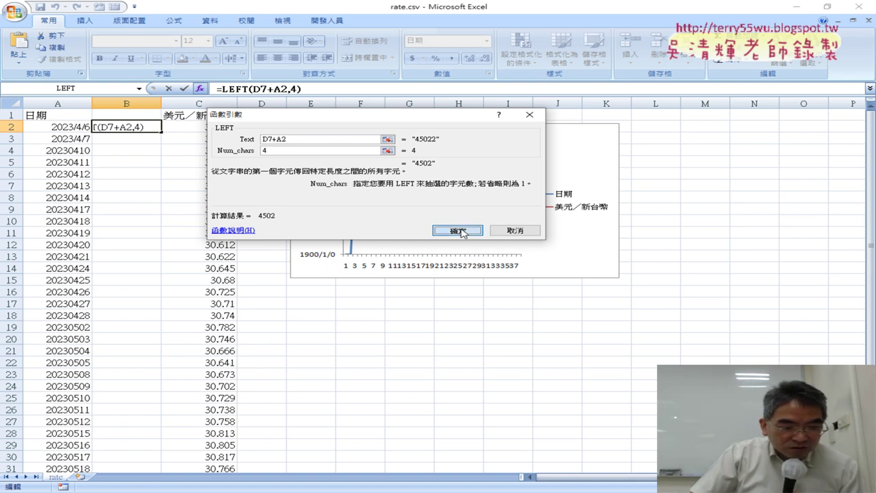
left_click(79, 127)
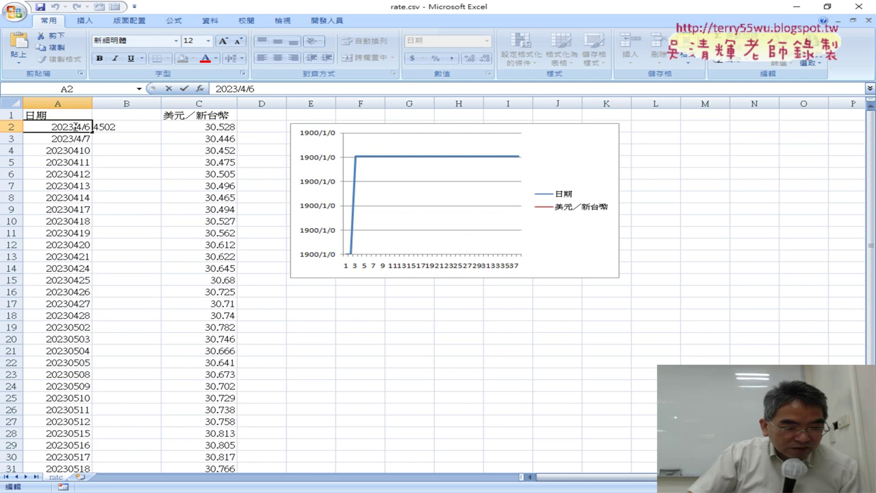
key("BackSpace")
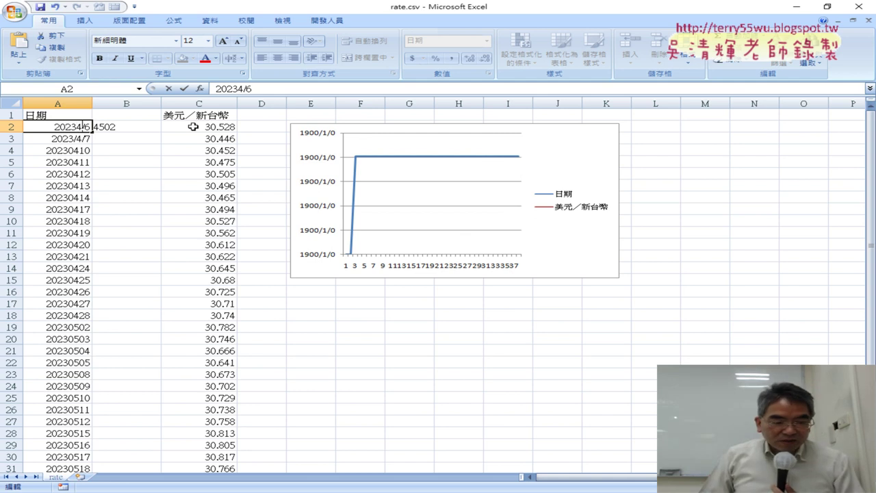
key("Delete")
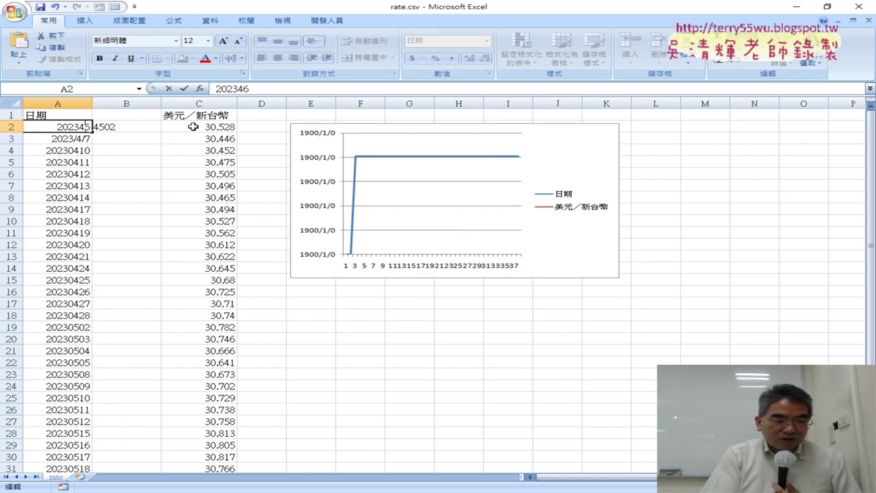
key("Escape")
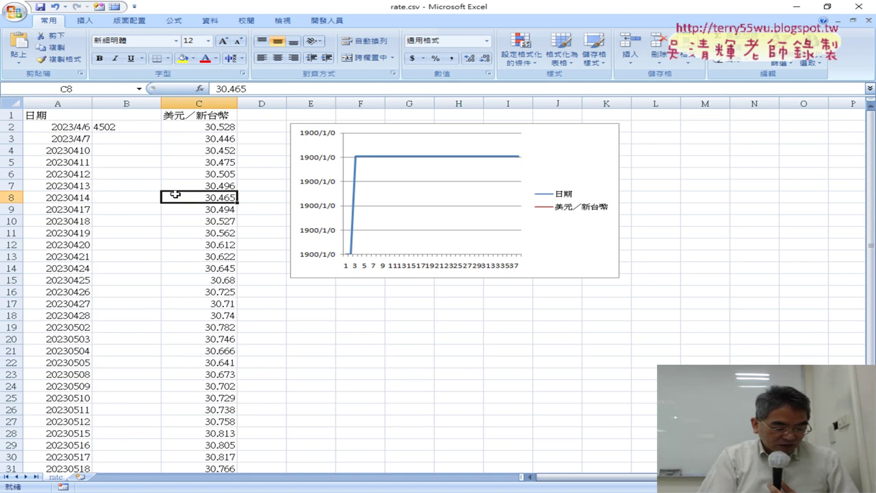
Step: Undo the LEFT formula, the column insertion and the date edits in A2 and A3, and delete the line chart
key("ctrl+z")
key("ctrl+z")
key("ctrl+z")
key("ctrl+z")
key("ctrl+z")
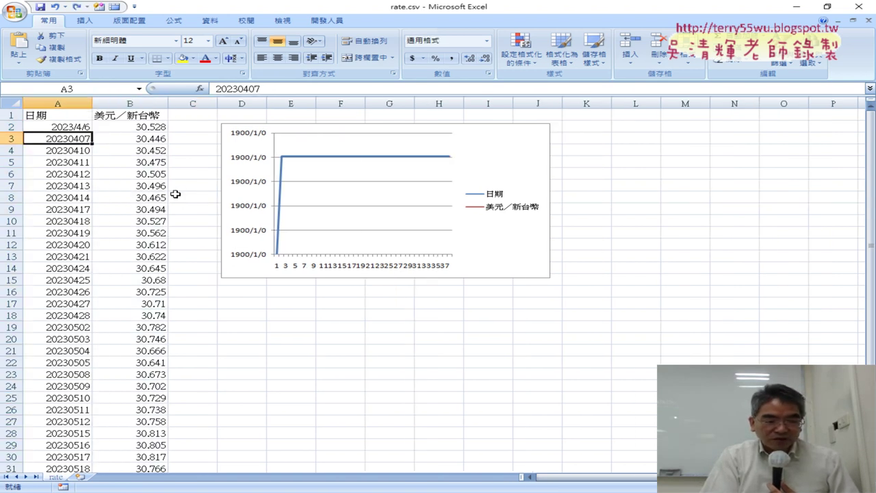
key("ctrl+z")
key("ctrl+z")
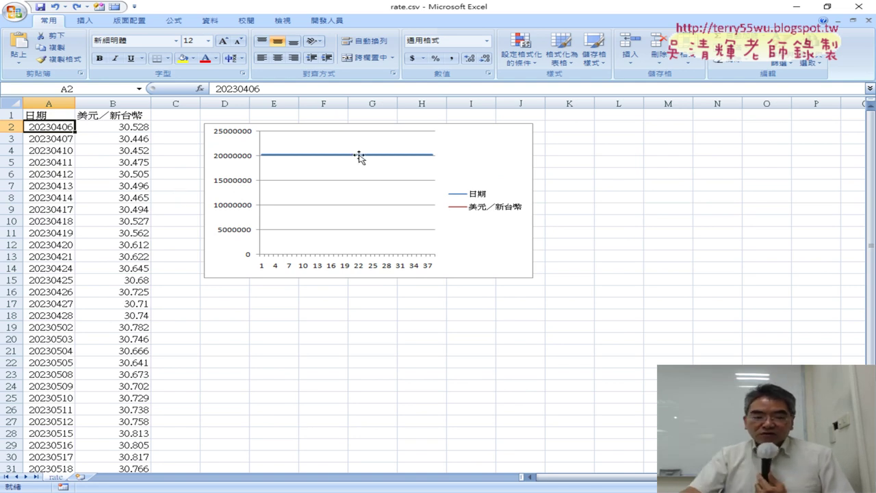
left_click(505, 132)
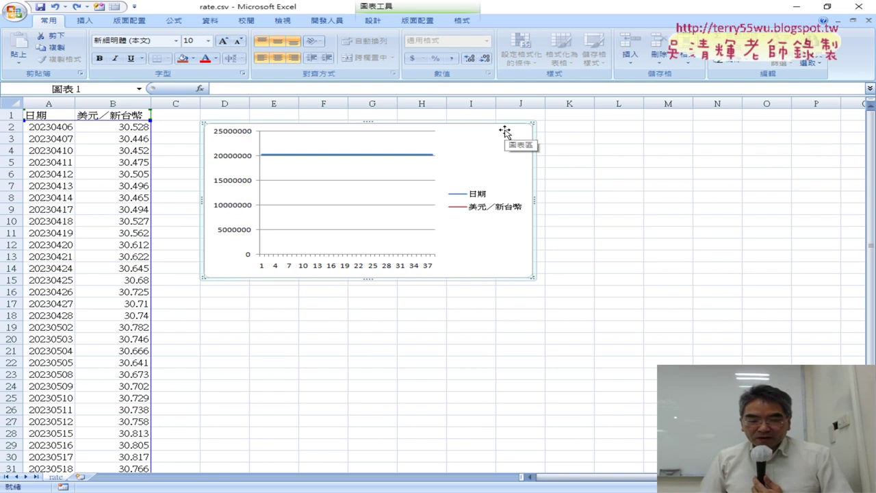
key("Delete")
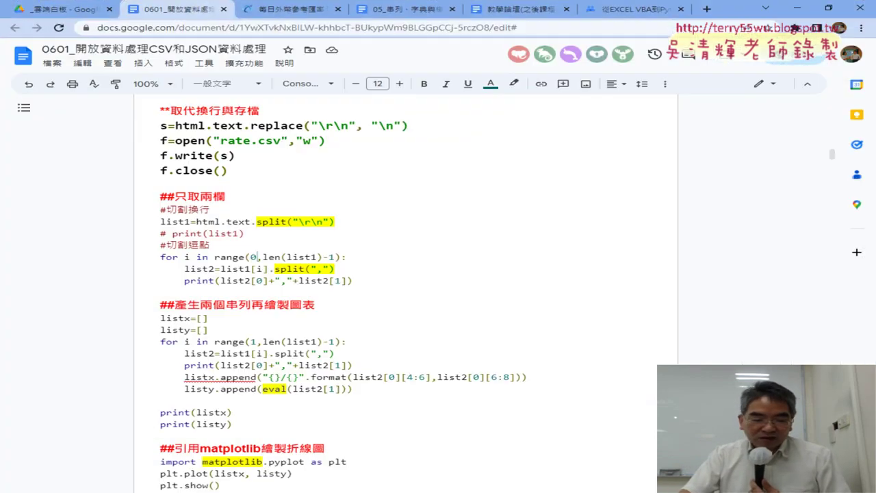
Step: Find the matplotlib line chart section in the Google Docs course notes and highlight the word matplotlib in its heading
scroll(311, 346, "down", 3)
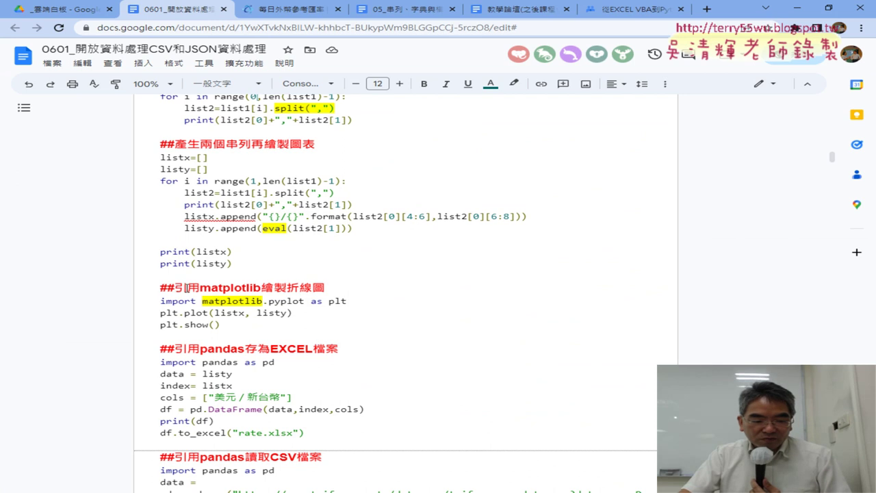
left_click_drag(199, 288, 261, 288)
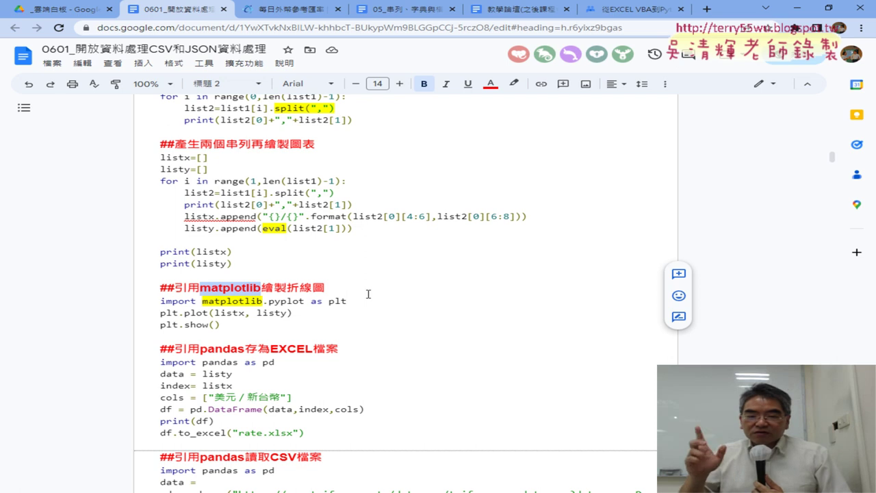
left_click(796, 8)
Step: Close the rate.csv workbook without saving and switch to the Python script in Spyder
left_click(47, 102)
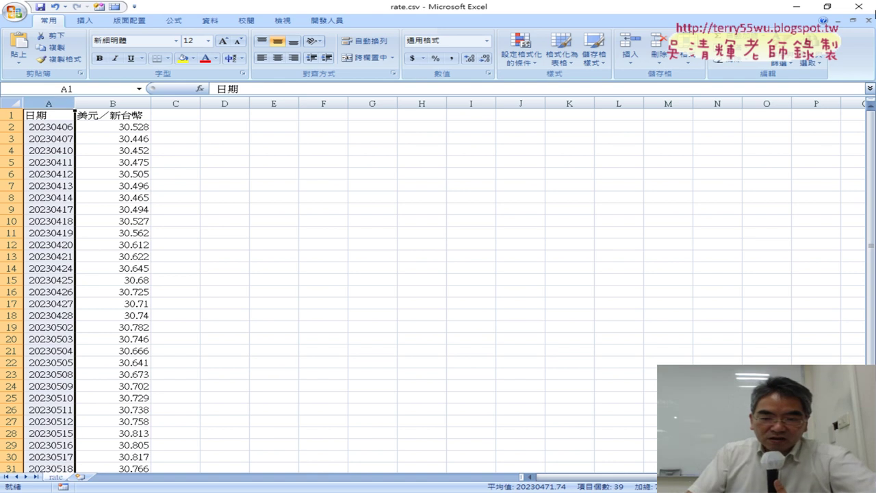
left_click(858, 6)
left_click(447, 280)
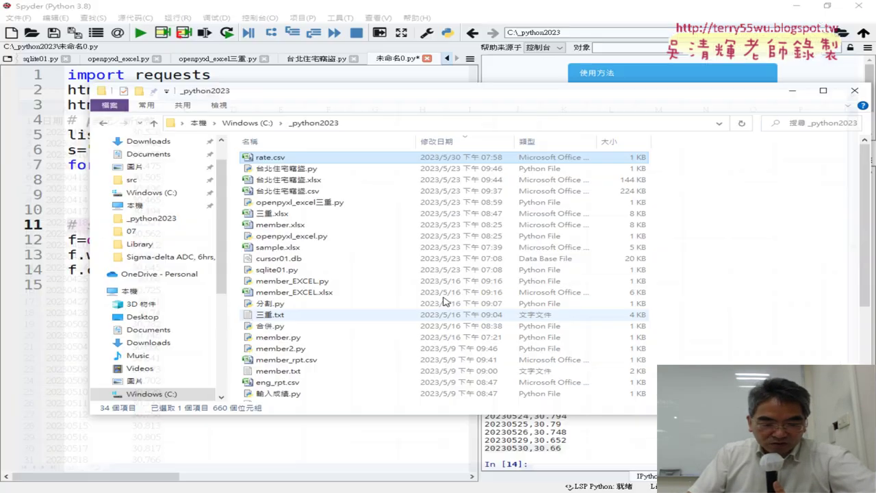
key("alt+Tab")
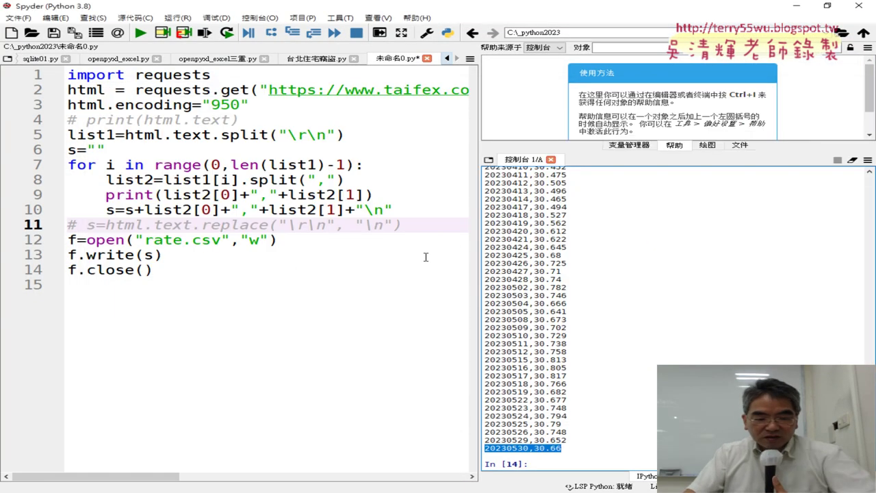
Step: Widen the code editor and mark in red the html.text.split("\r\n") assignment to list1 and the for loop over it
left_click_drag(477, 250, 631, 254)
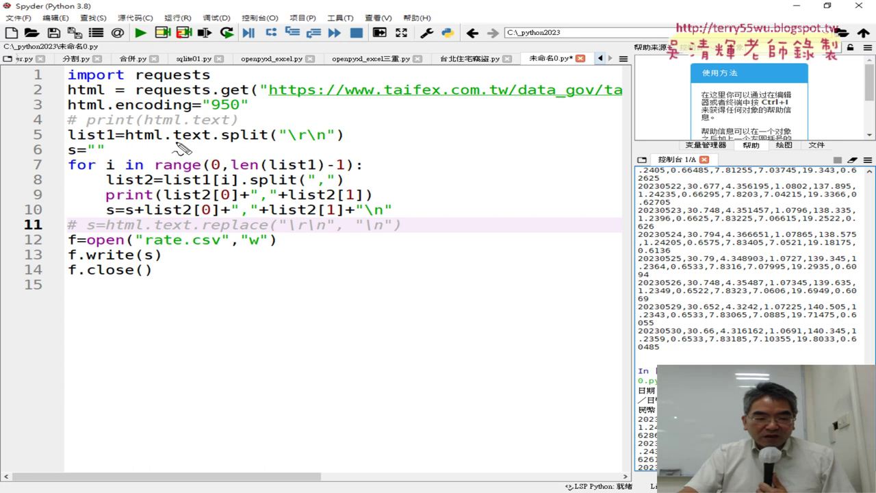
left_click_drag(126, 145, 203, 145)
mouse_move(322, 154)
left_mouse_down()
mouse_move(206, 156)
mouse_move(366, 125)
mouse_move(313, 159)
left_mouse_up()
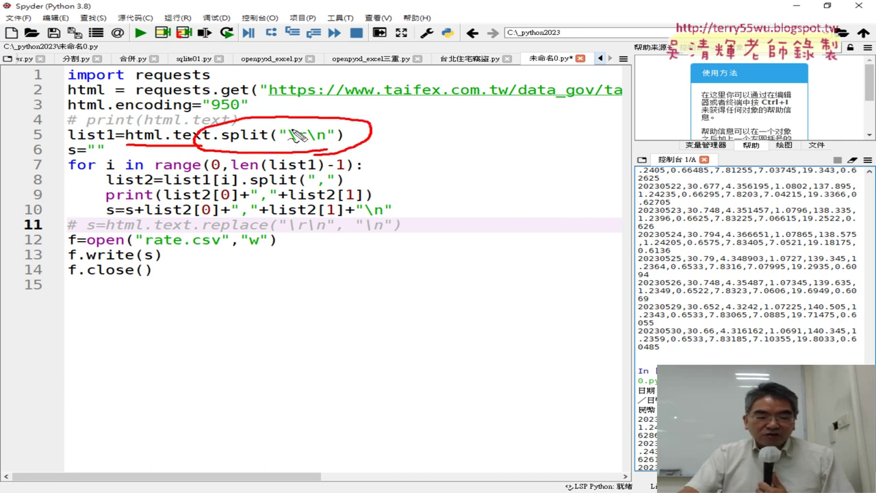
mouse_move(290, 128)
left_mouse_down()
mouse_move(296, 140)
mouse_move(328, 134)
mouse_move(342, 144)
left_mouse_up()
mouse_move(226, 130)
left_mouse_down()
mouse_move(216, 117)
mouse_move(110, 113)
mouse_move(125, 123)
left_mouse_up()
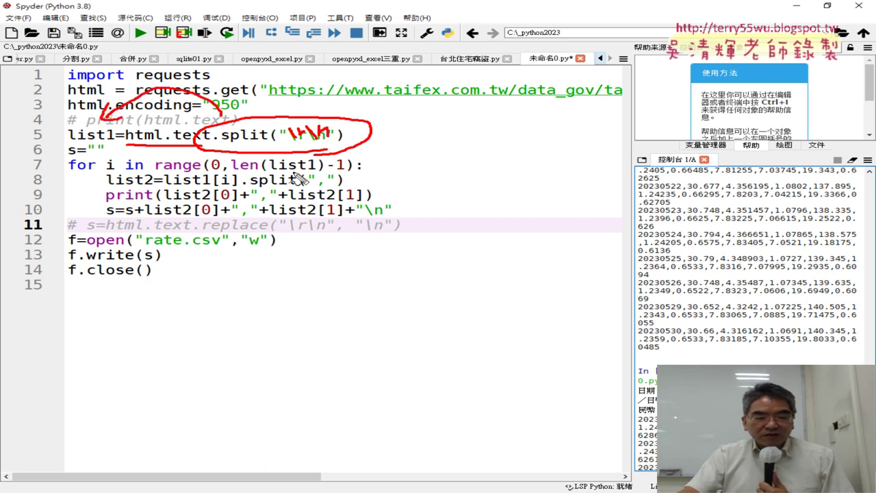
left_click_drag(363, 171, 69, 171)
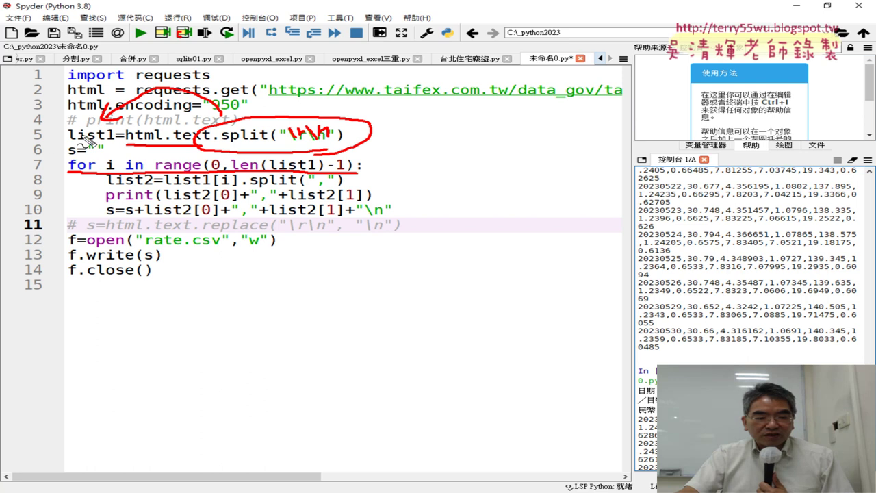
mouse_move(57, 133)
left_mouse_down()
mouse_move(17, 159)
mouse_move(63, 166)
mouse_move(50, 171)
left_mouse_up()
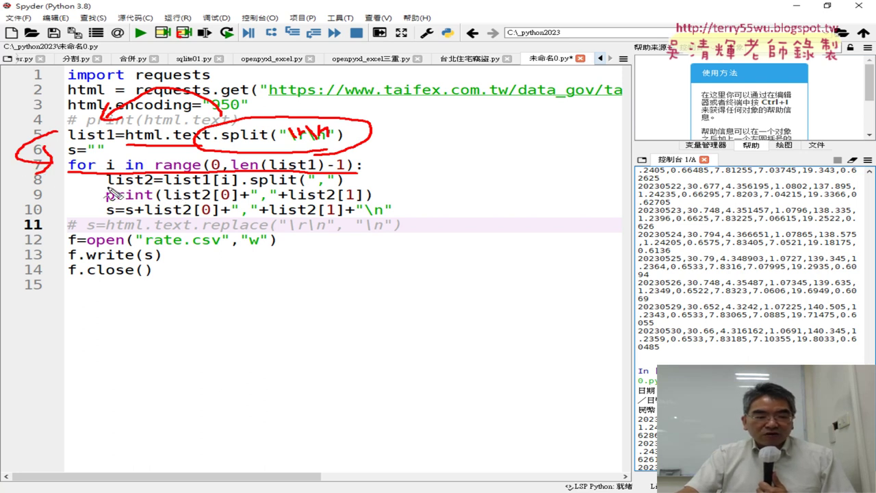
Step: Mark in red the list2 comma split, list2[0] and list2[1], the comma and "\n" separators, and the s variable's path to f.write and rate.csv
left_click_drag(106, 186, 355, 179)
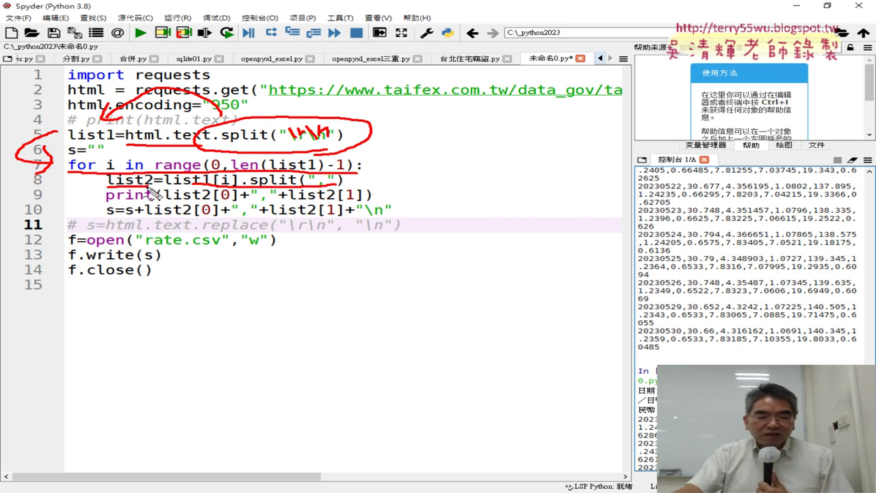
mouse_move(137, 195)
left_mouse_down()
mouse_move(102, 179)
mouse_move(147, 193)
left_mouse_up()
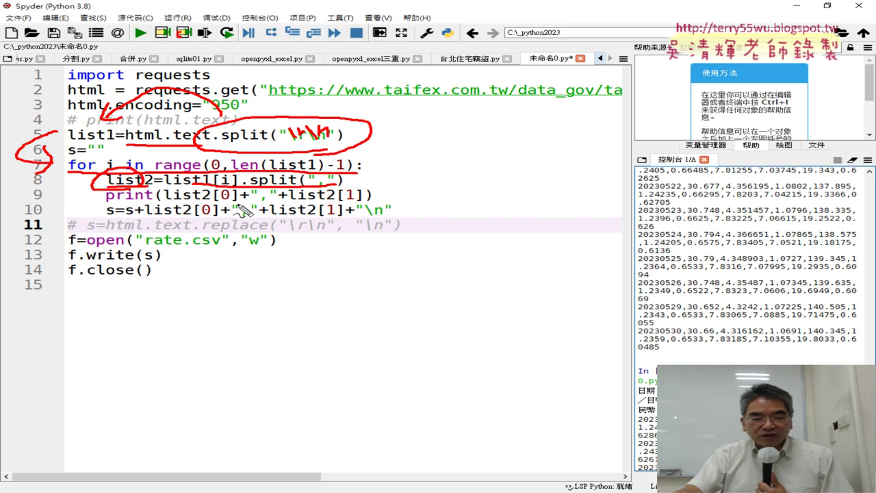
left_click_drag(375, 217, 313, 218)
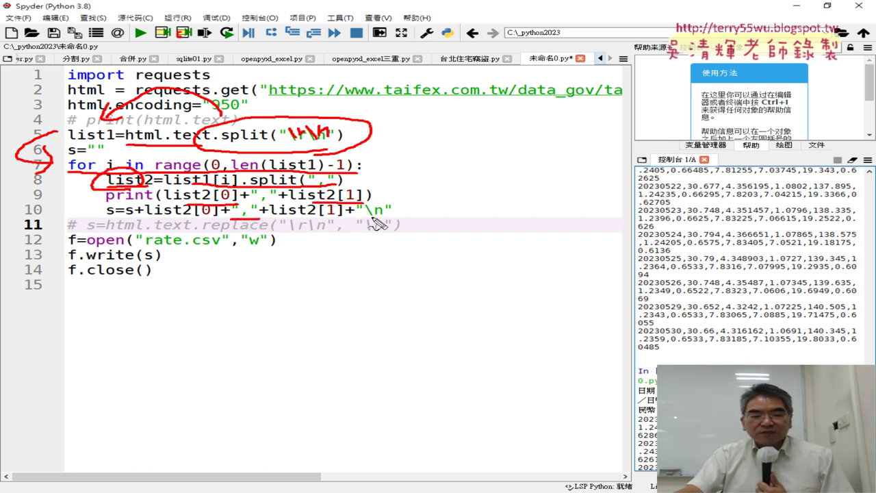
left_click_drag(363, 219, 393, 220)
mouse_move(122, 206)
left_mouse_down()
mouse_move(104, 216)
mouse_move(120, 223)
mouse_move(68, 218)
mouse_move(143, 257)
mouse_move(133, 246)
mouse_move(151, 257)
mouse_move(264, 255)
left_mouse_up()
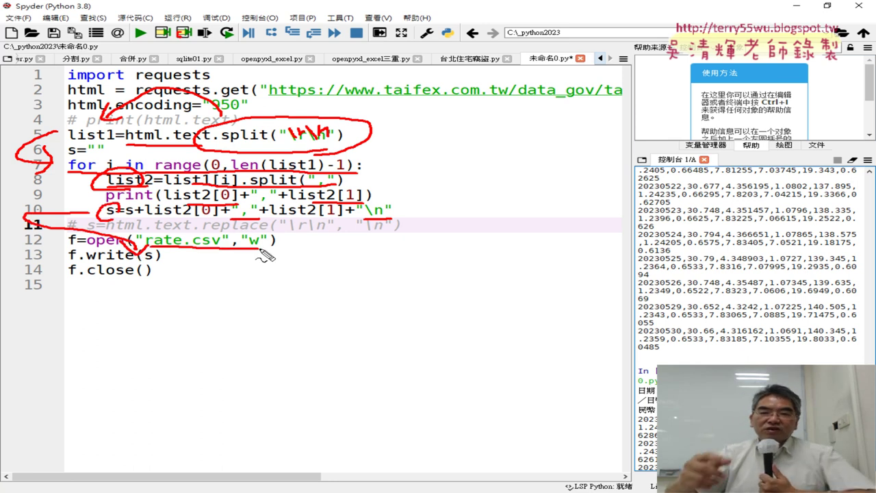